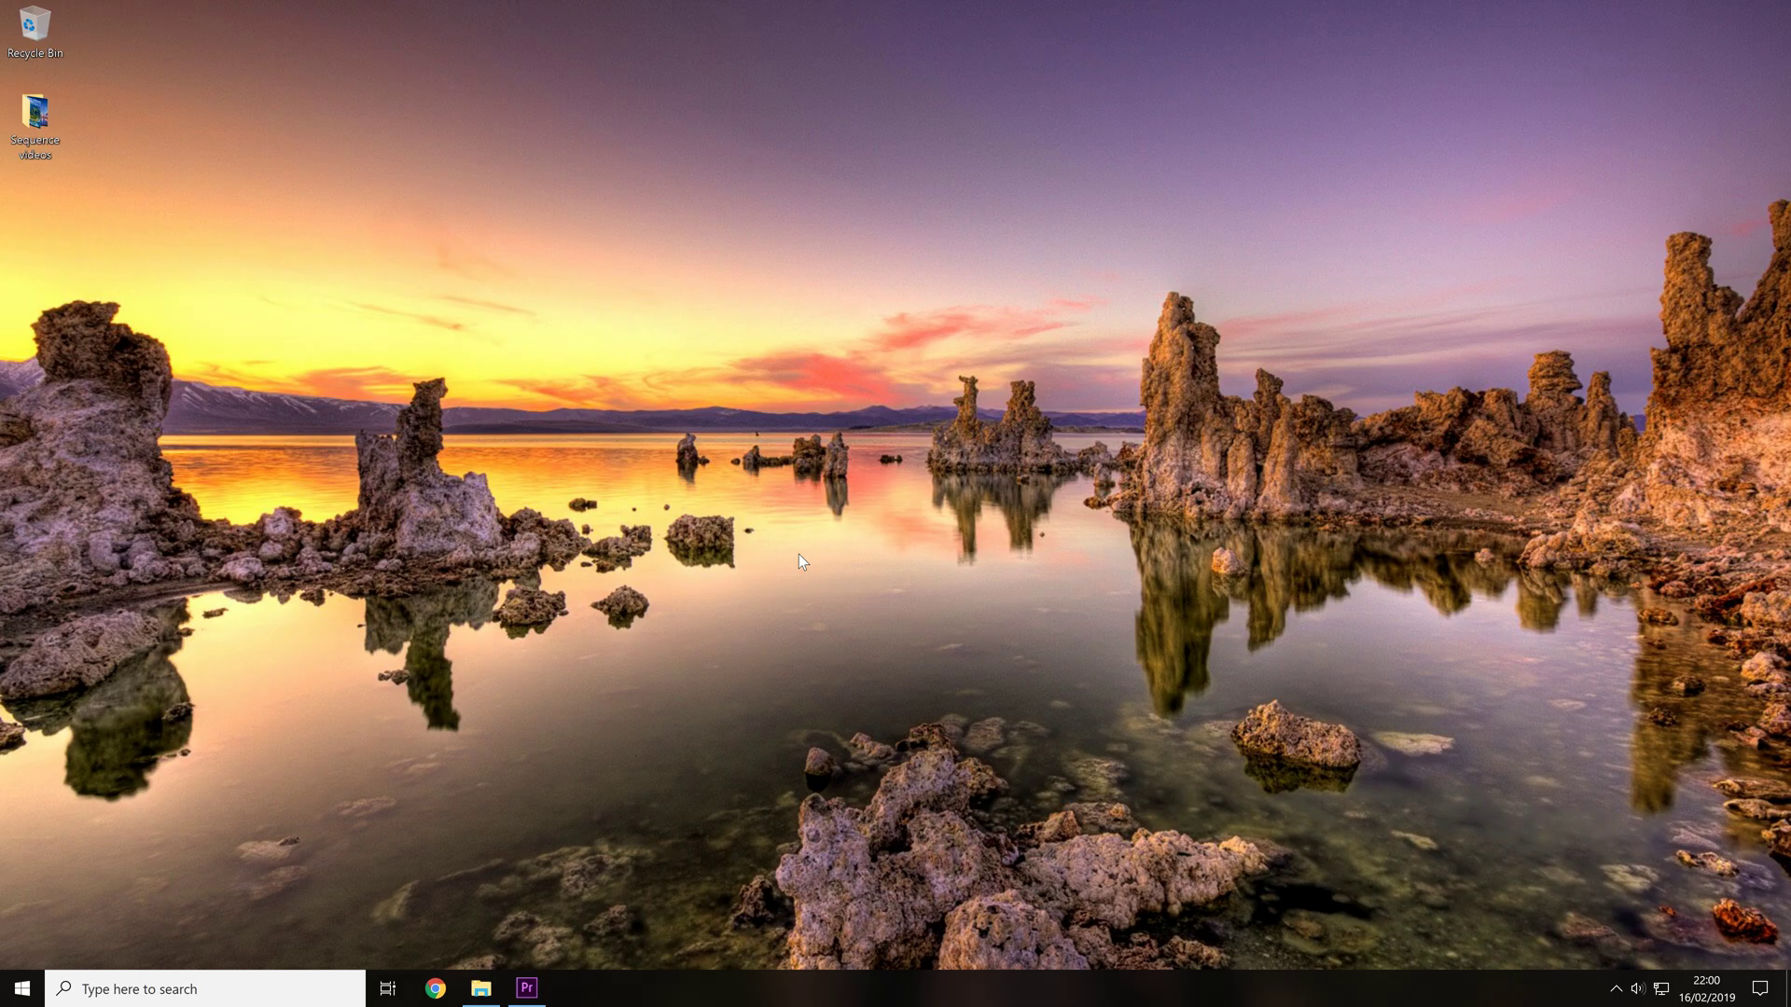
Restore the Premiere Pro window from the Windows taskbar
{"action": "left_click", "coordinate": [528, 989]}
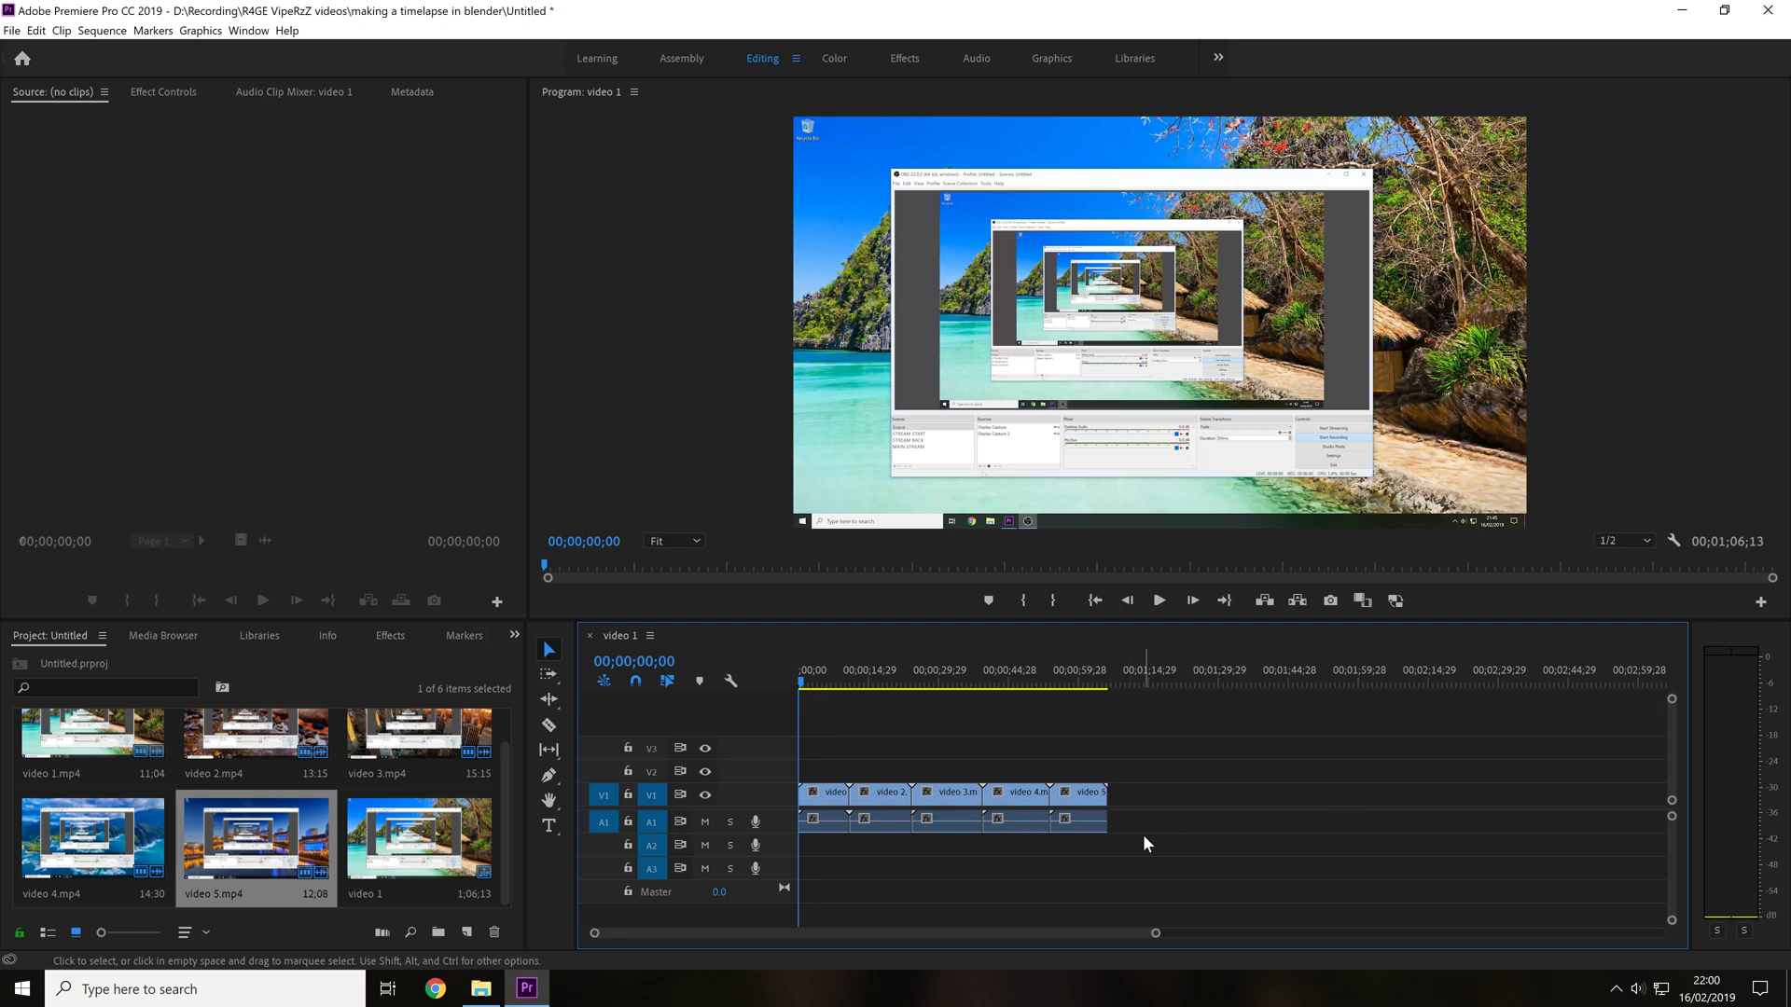
Select all five clips on the V1 track, adding each one to the selection
{"action": "left_click_drag", "start_coordinate": [1144, 835], "coordinate": [1027, 796]}
{"action": "left_click", "coordinate": [1140, 805]}
{"action": "left_click", "coordinate": [1061, 801], "text": "shift"}
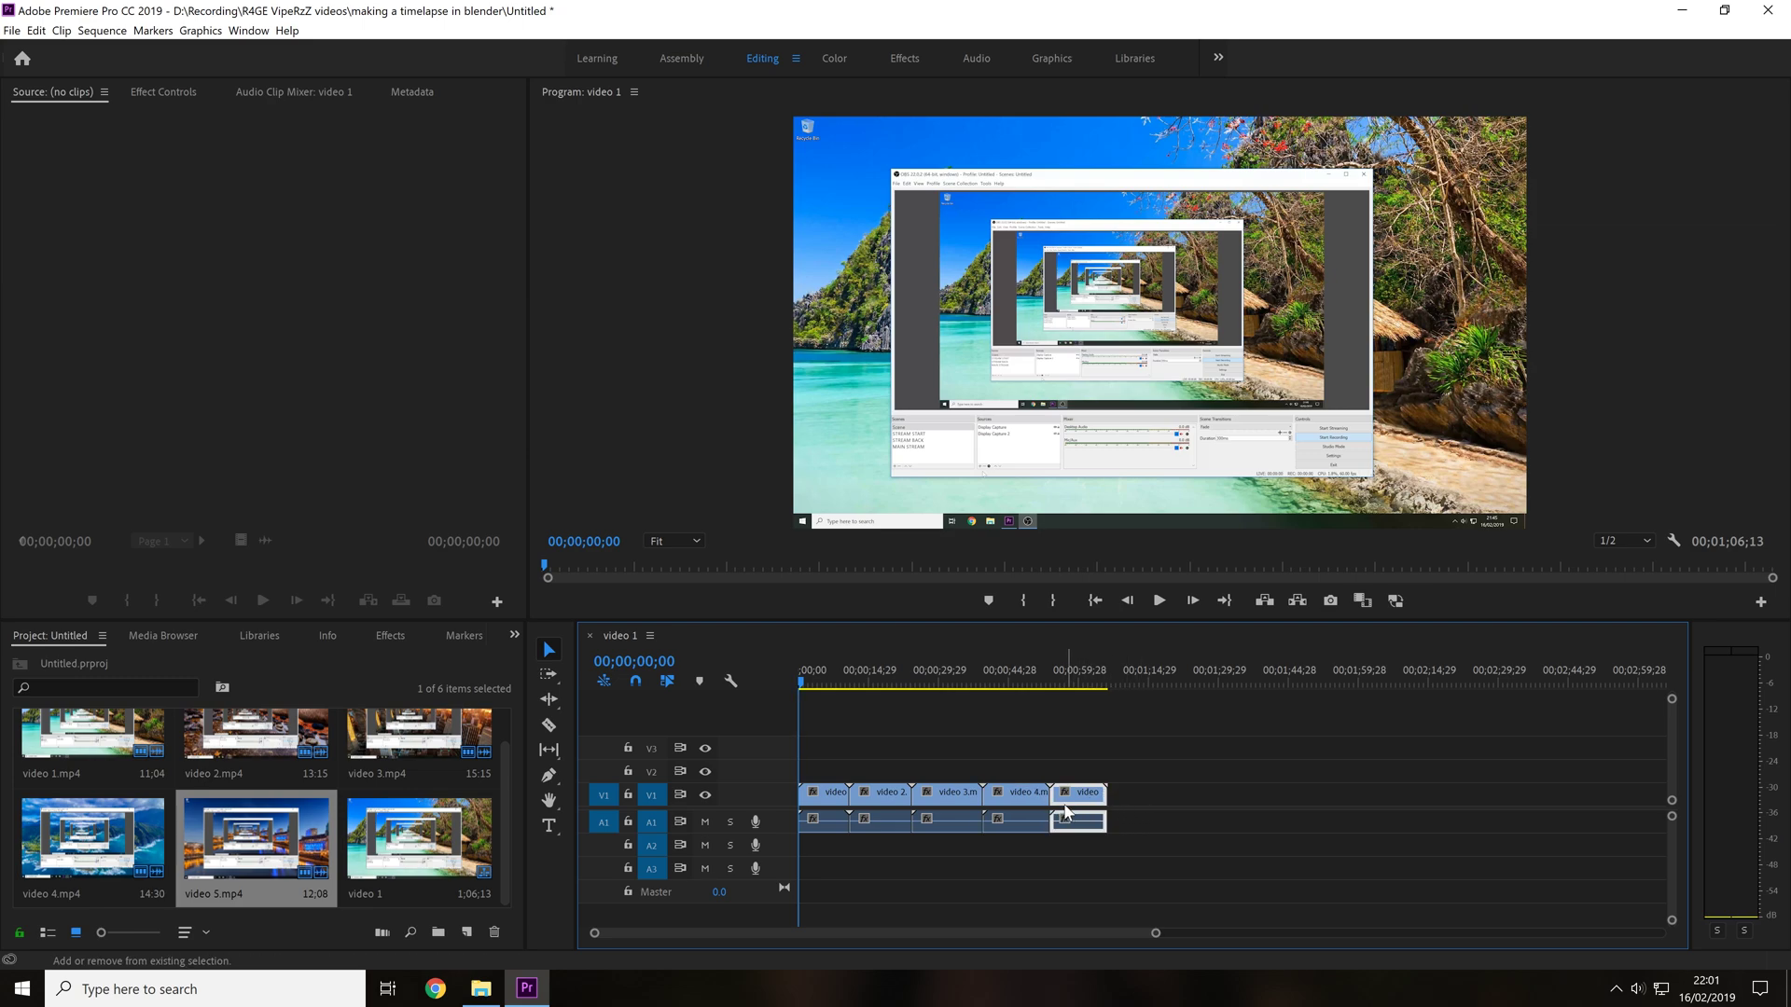
{"action": "left_click", "coordinate": [941, 805], "text": "shift"}
{"action": "left_click", "coordinate": [882, 805], "text": "shift"}
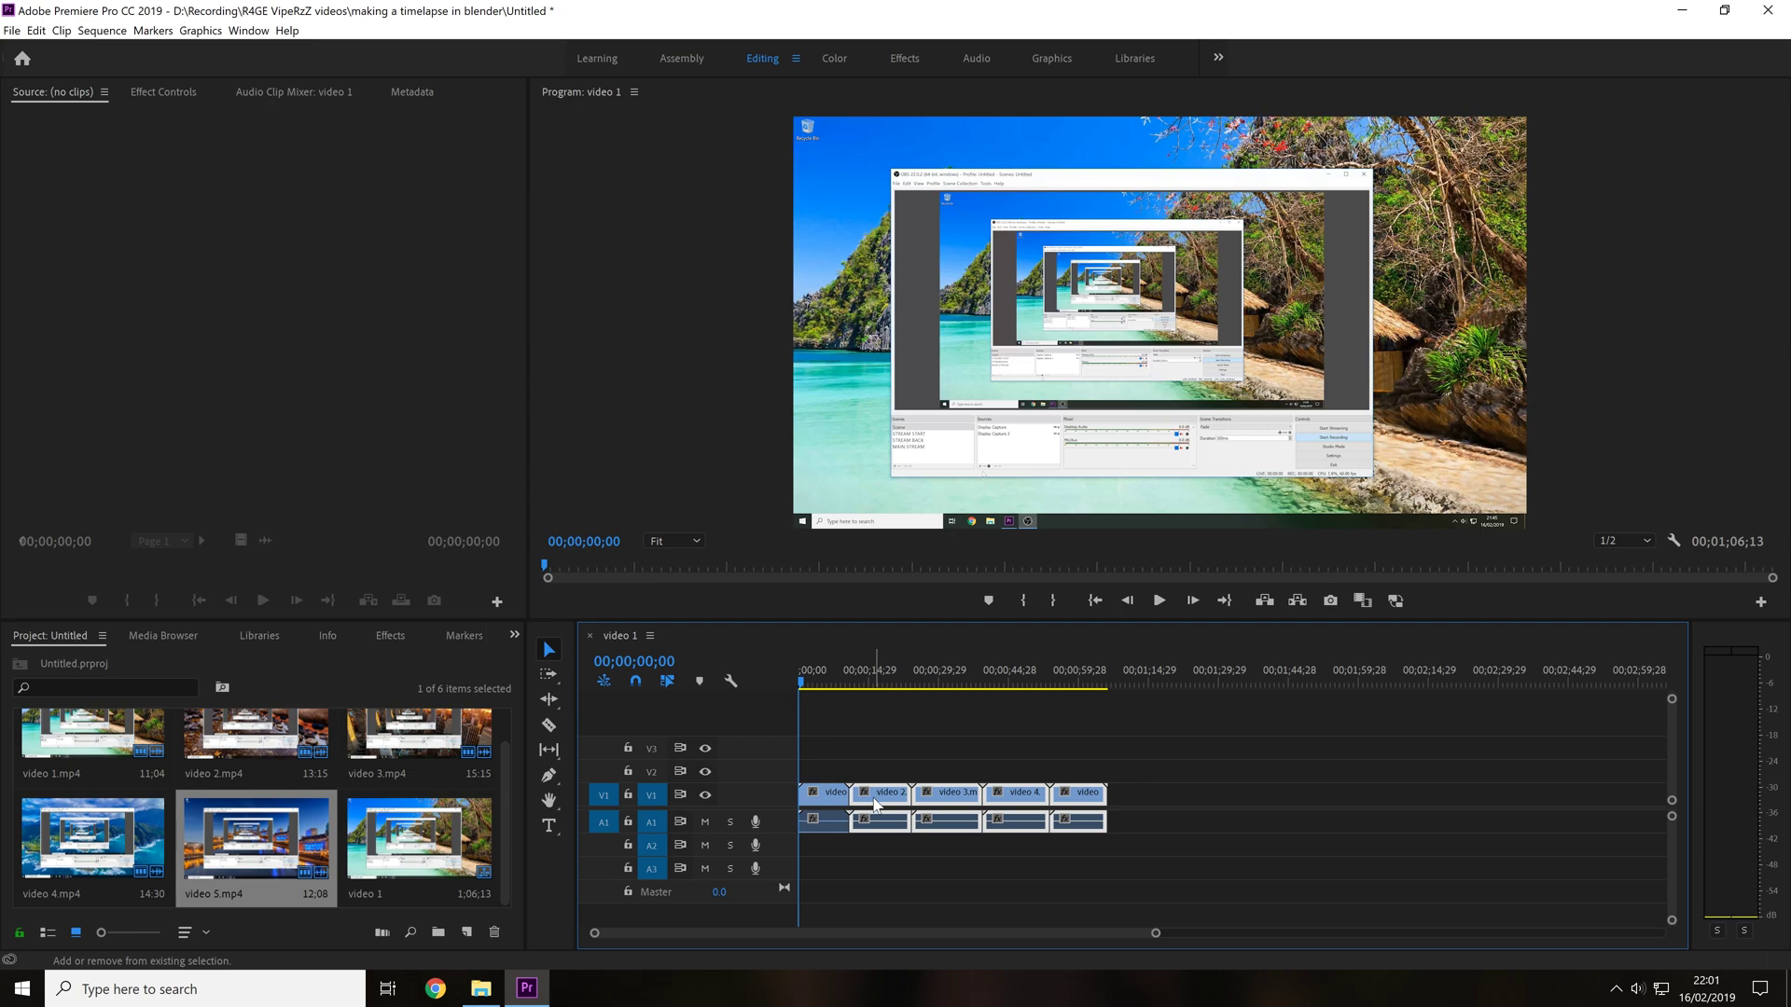
{"action": "left_click", "coordinate": [826, 800], "text": "shift"}
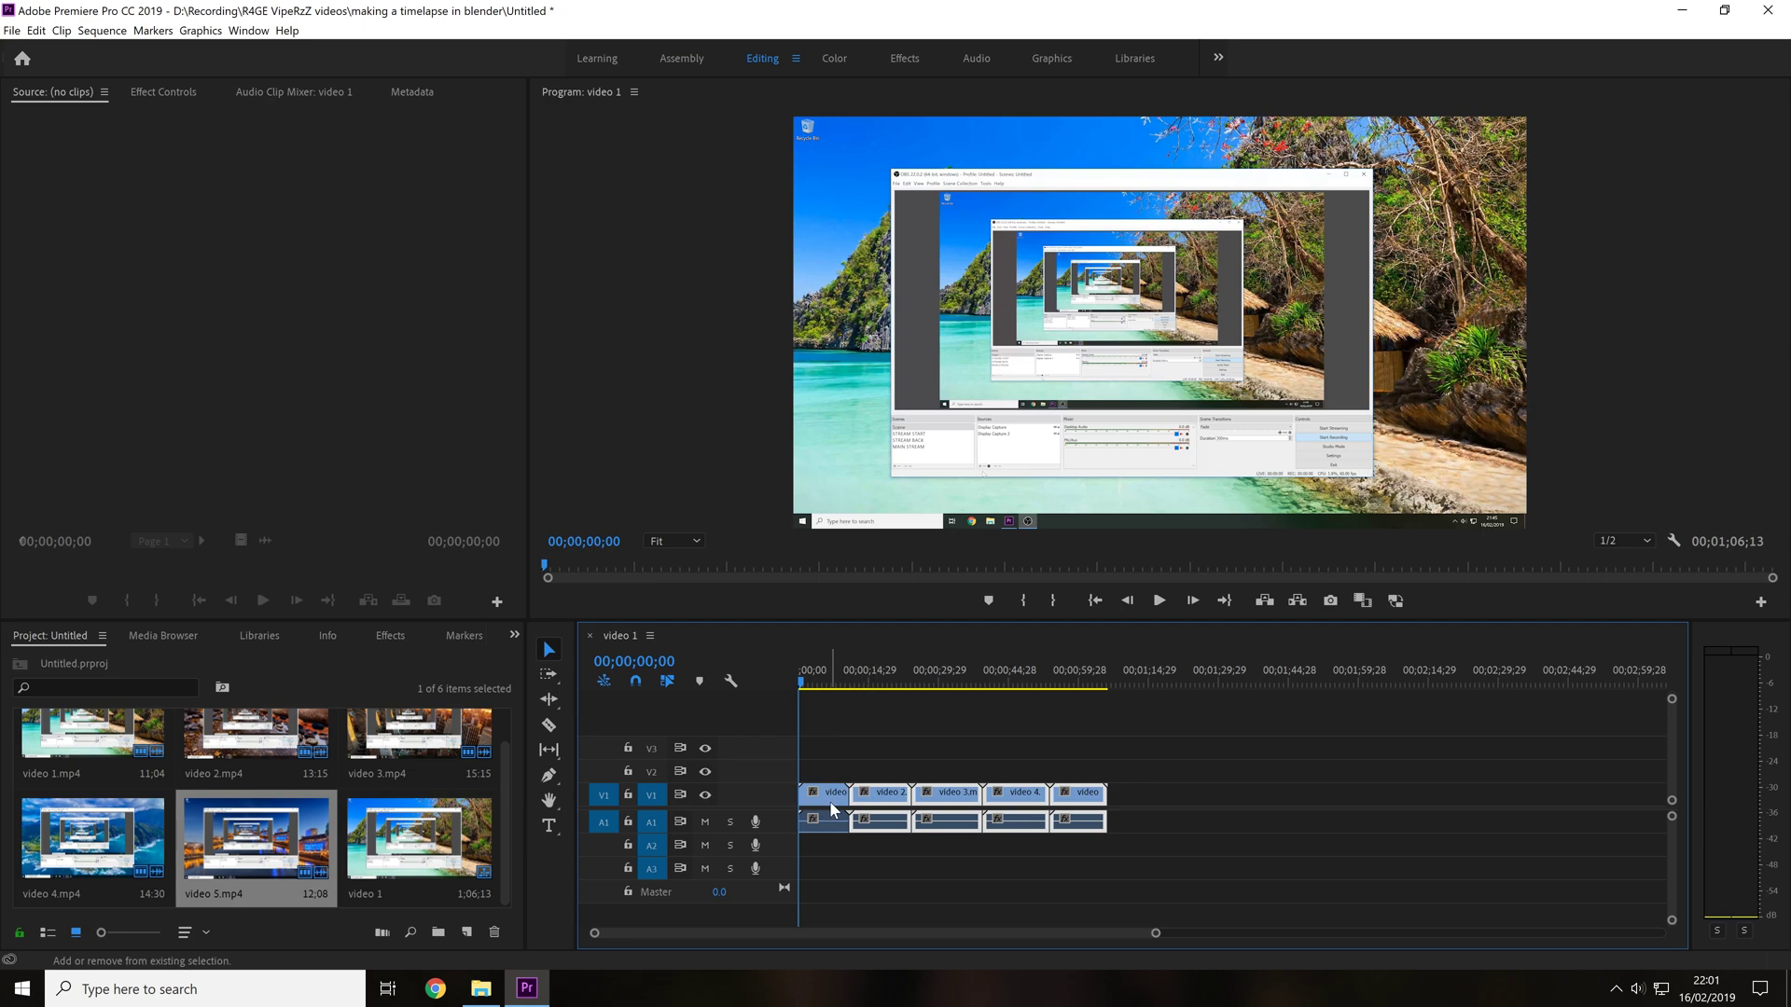
Nest the five selected clips into a single nested sequence via the context menu
{"action": "right_click", "coordinate": [1017, 801]}
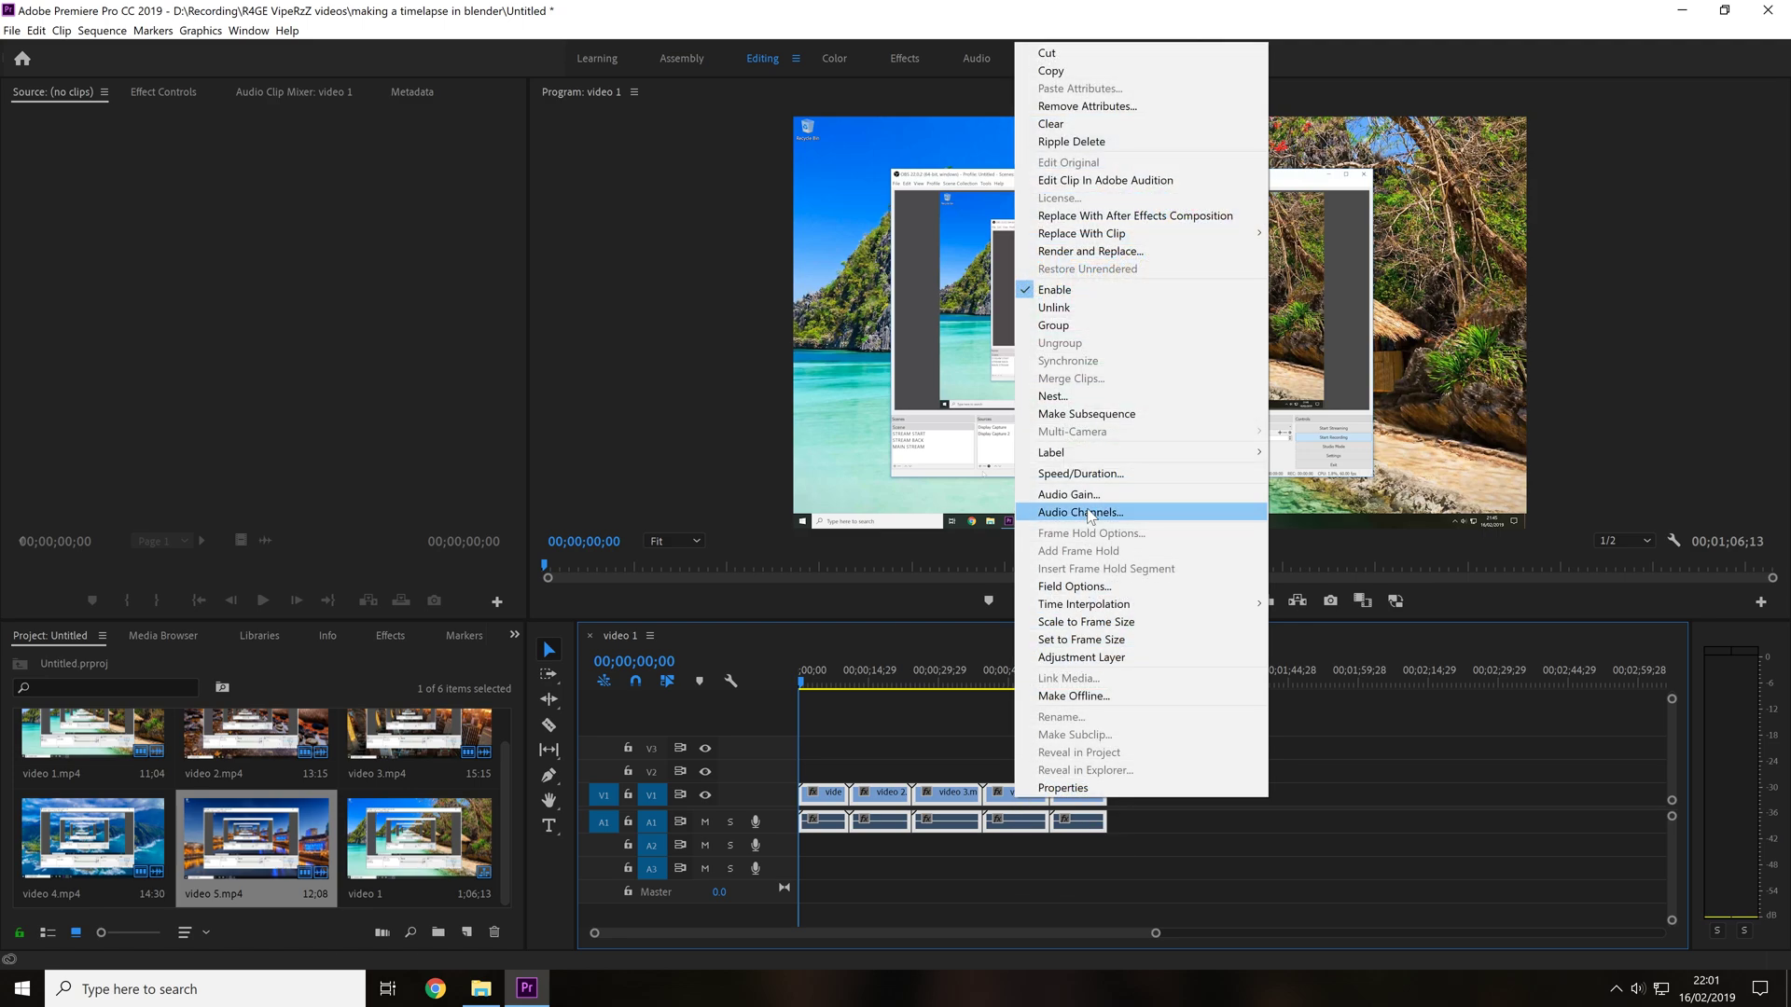
{"action": "left_click", "coordinate": [1046, 406]}
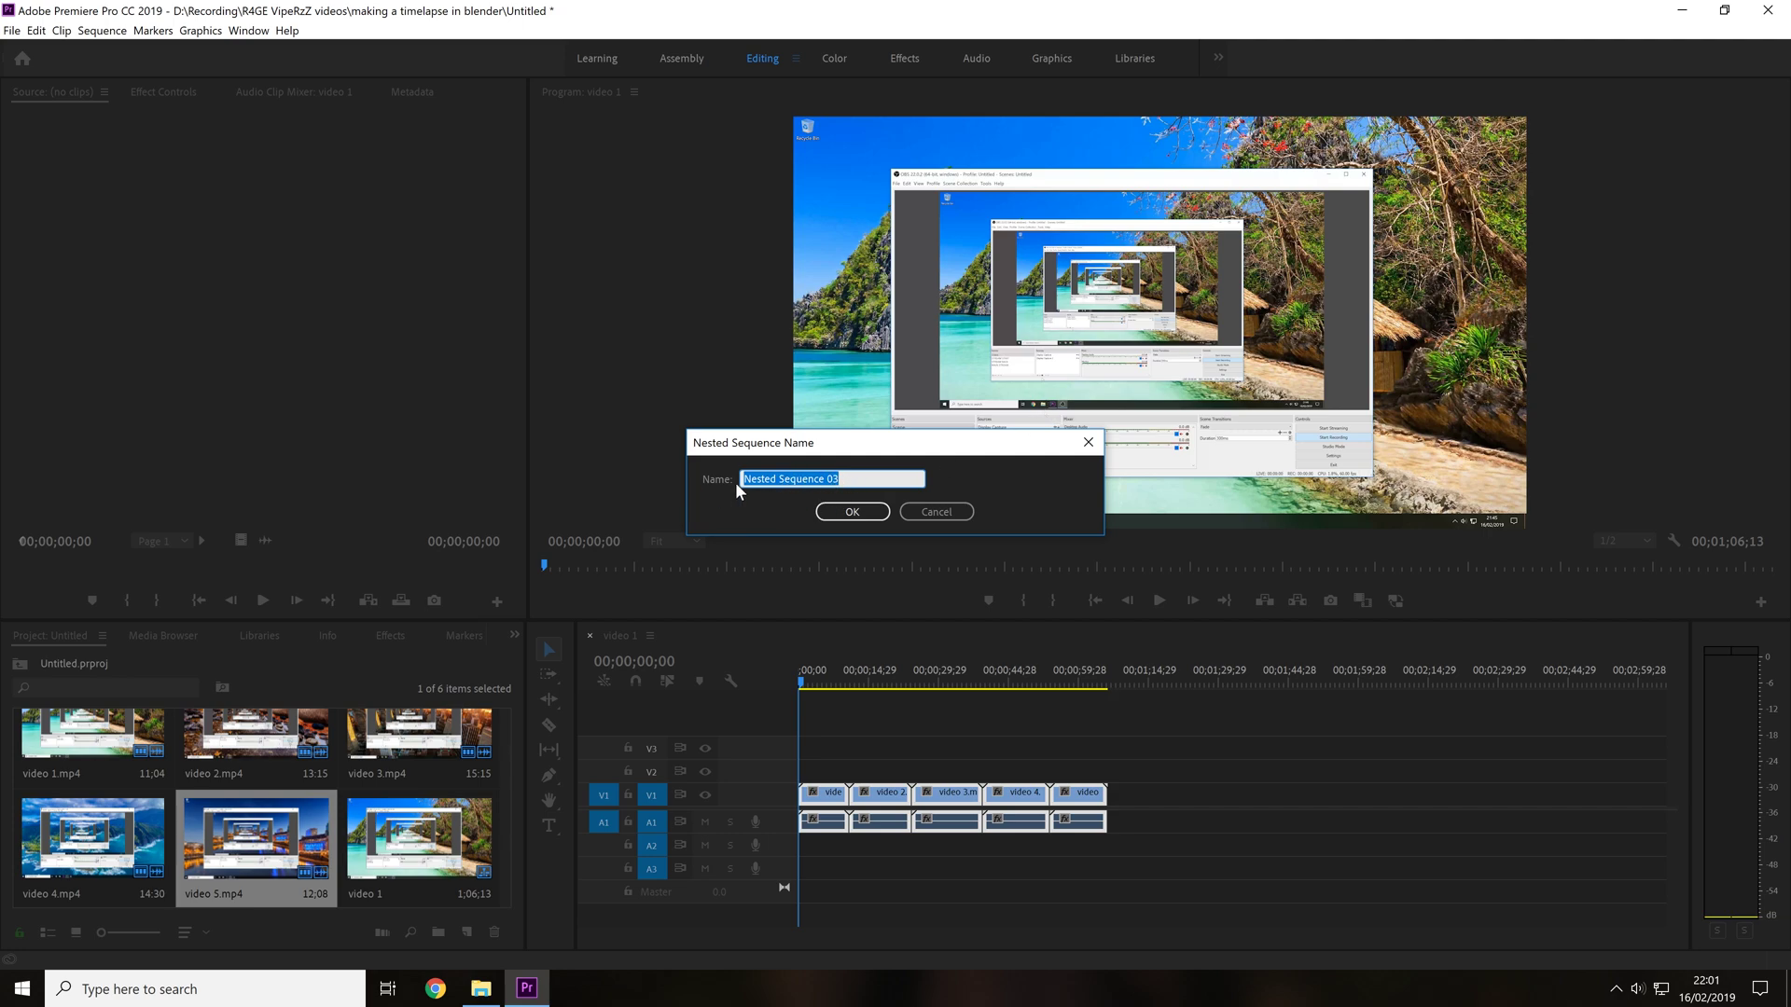
Accept the Nested Sequence 03 name and reposition the nested clip along V1
{"action": "left_click", "coordinate": [850, 509]}
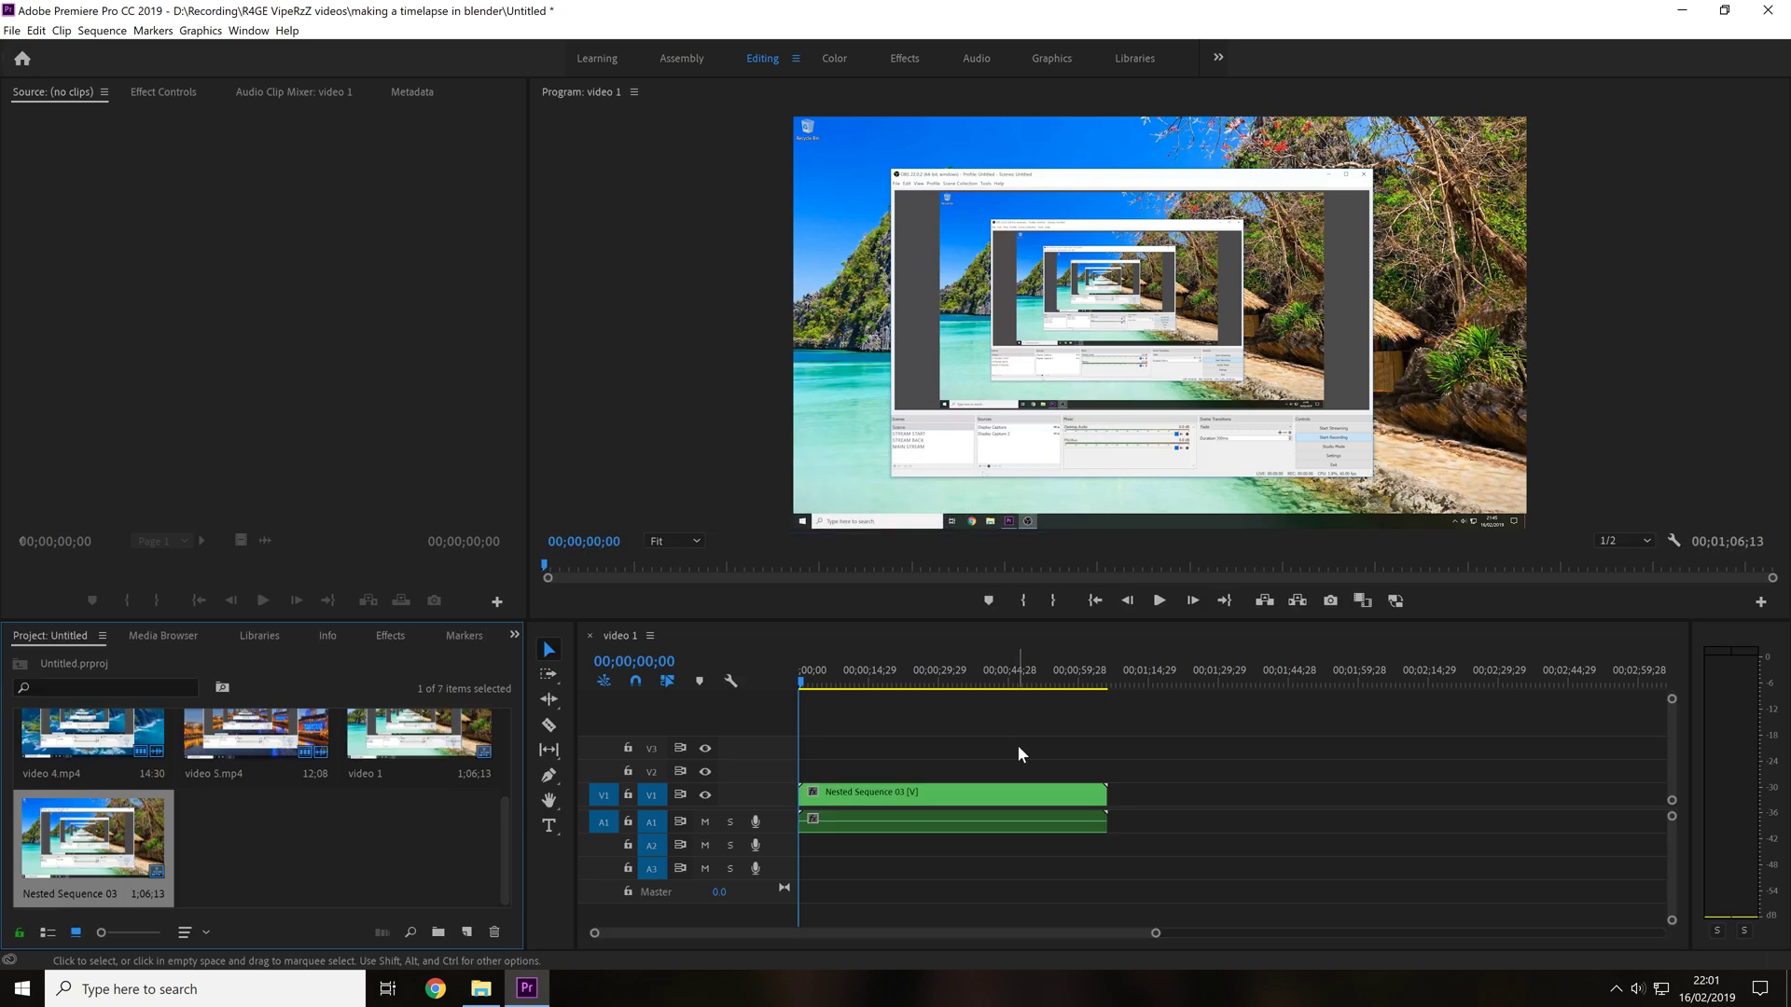
{"action": "mouse_move", "coordinate": [967, 793]}
{"action": "left_mouse_down"}
{"action": "mouse_move", "coordinate": [1292, 794]}
{"action": "mouse_move", "coordinate": [861, 798]}
{"action": "left_mouse_up"}
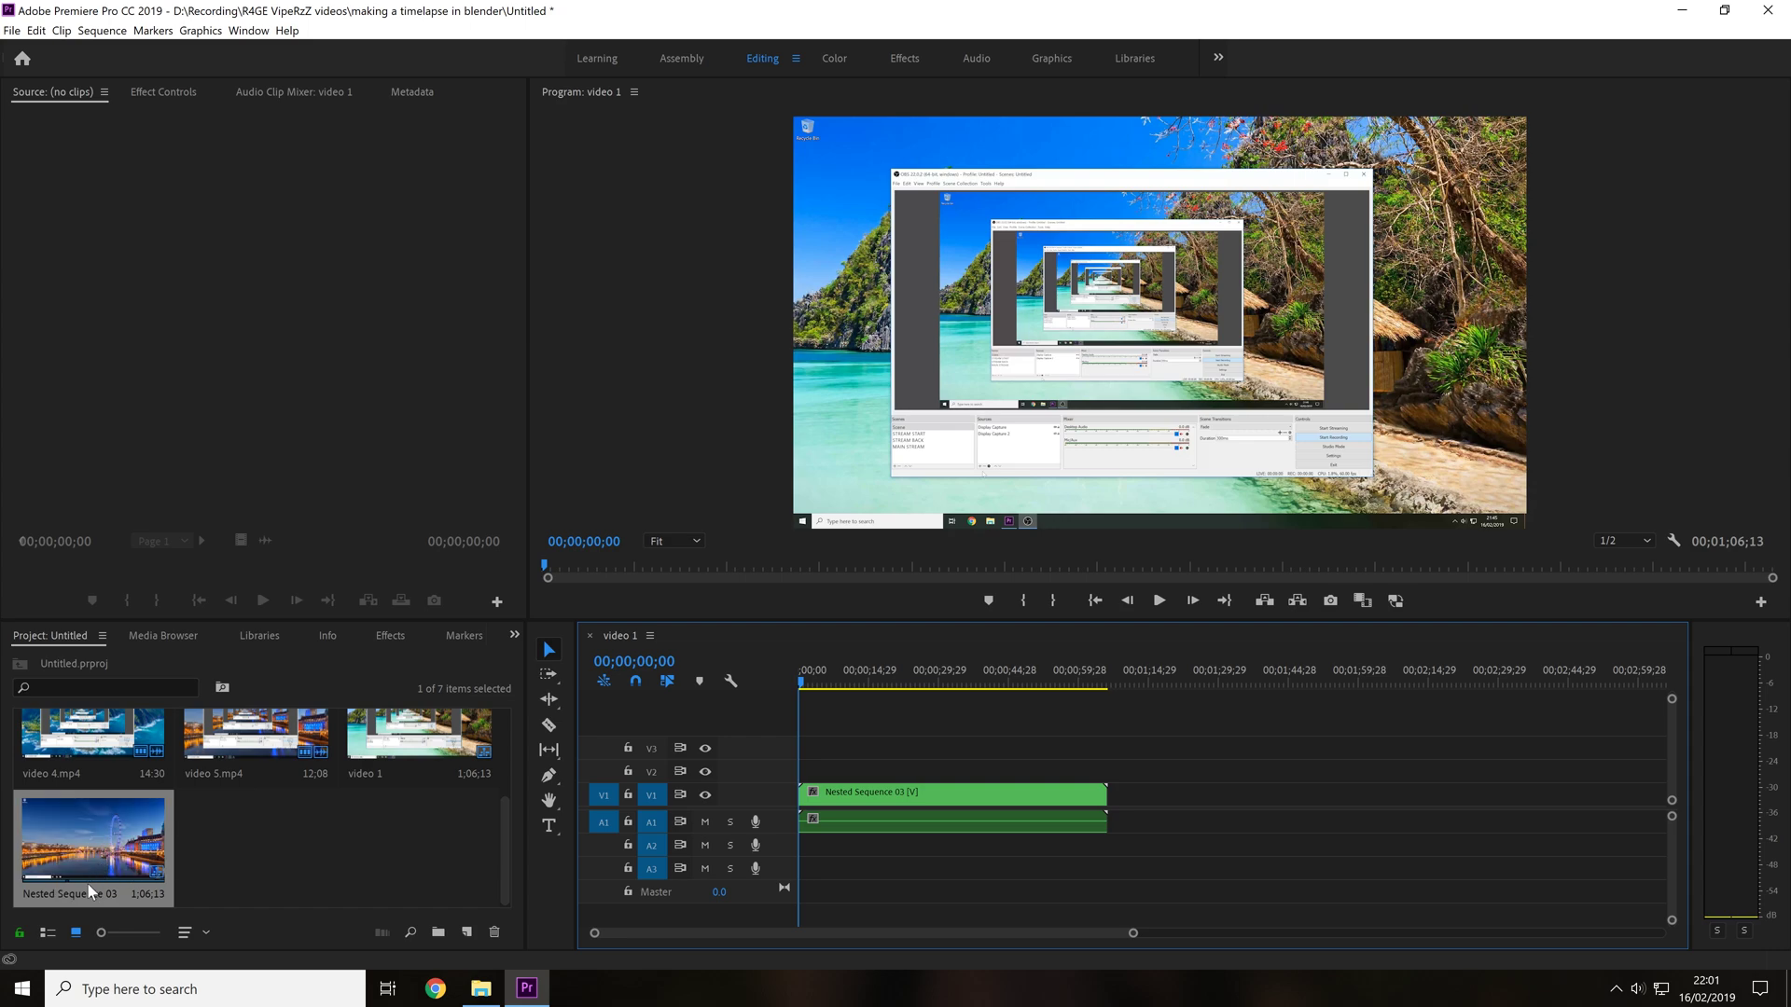
View Nested Sequence 03's five clips in its own timeline, then close that timeline
{"action": "double_click", "coordinate": [122, 859]}
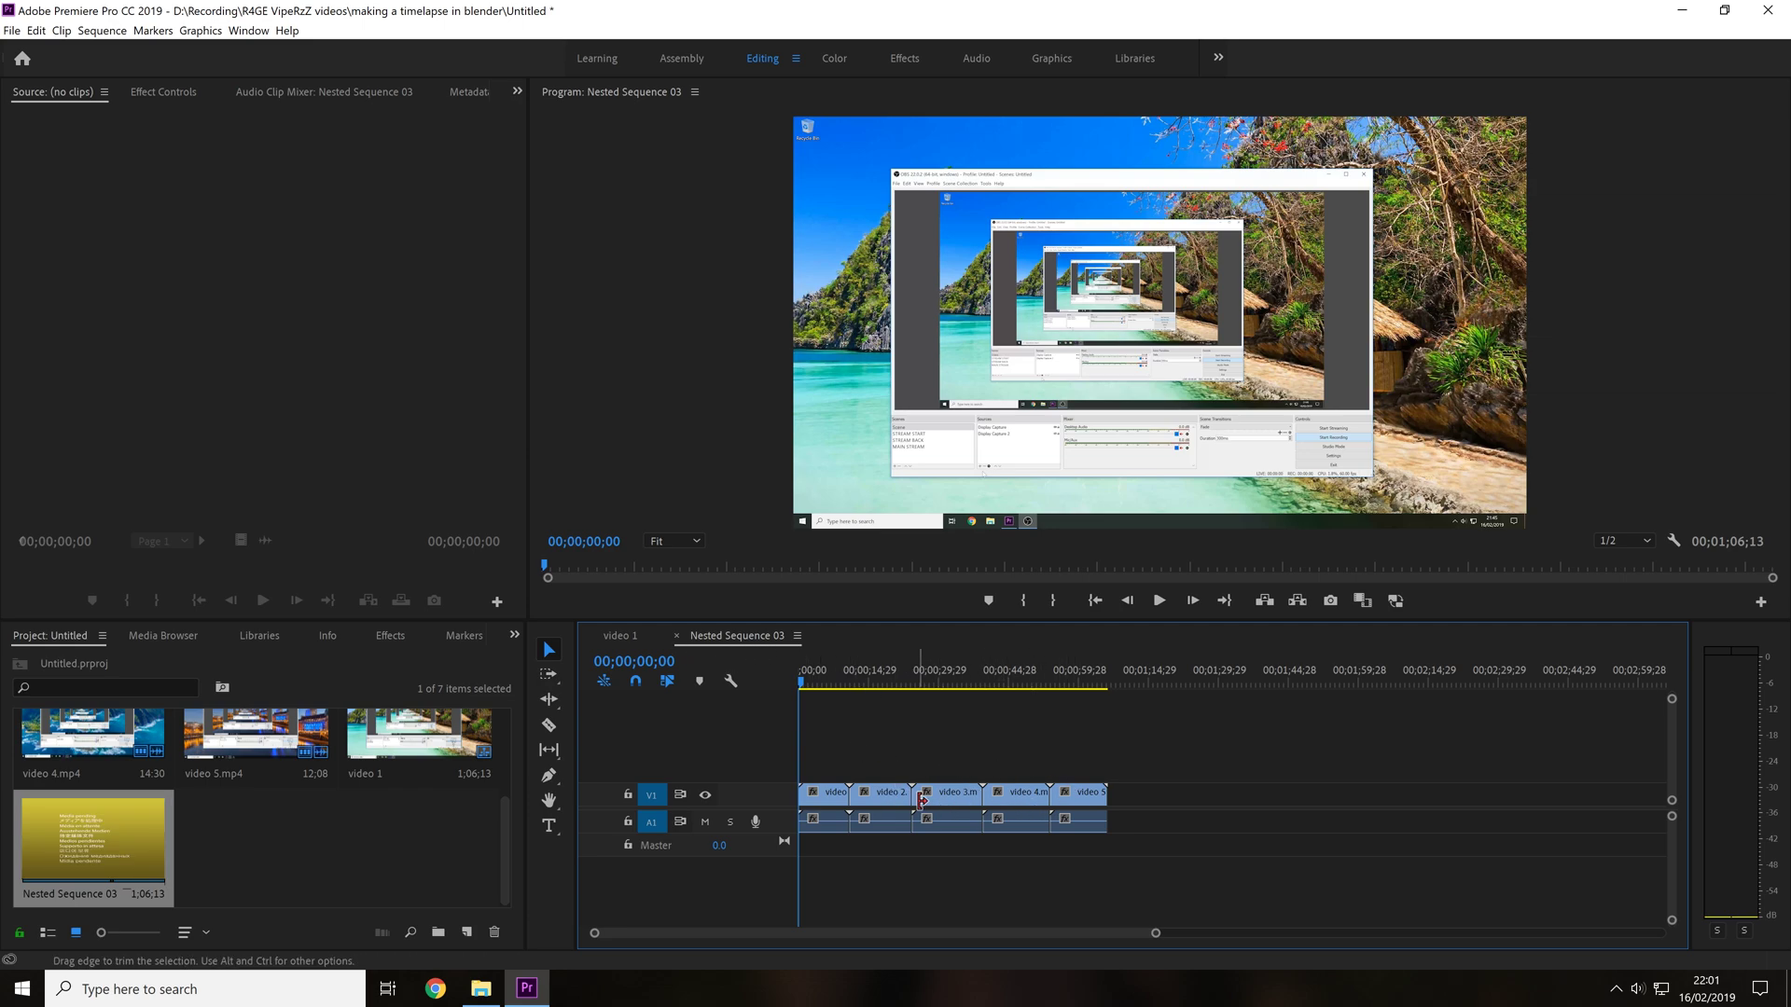
{"action": "left_click", "coordinate": [679, 636]}
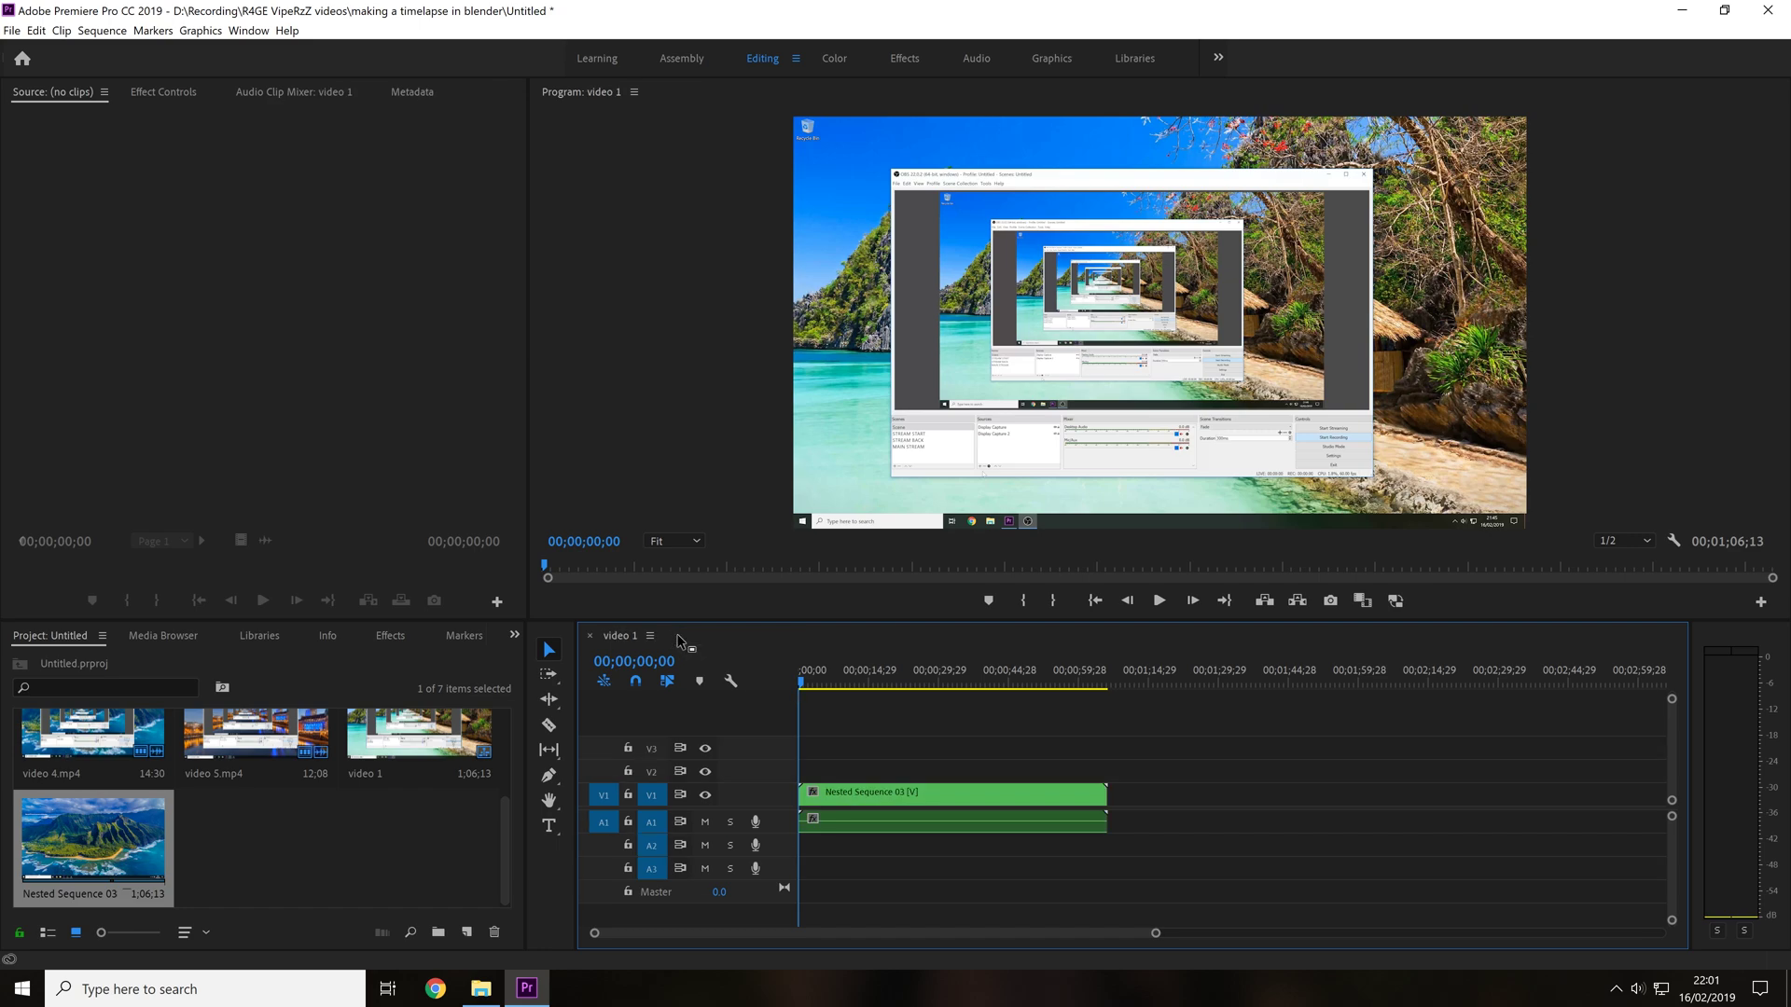